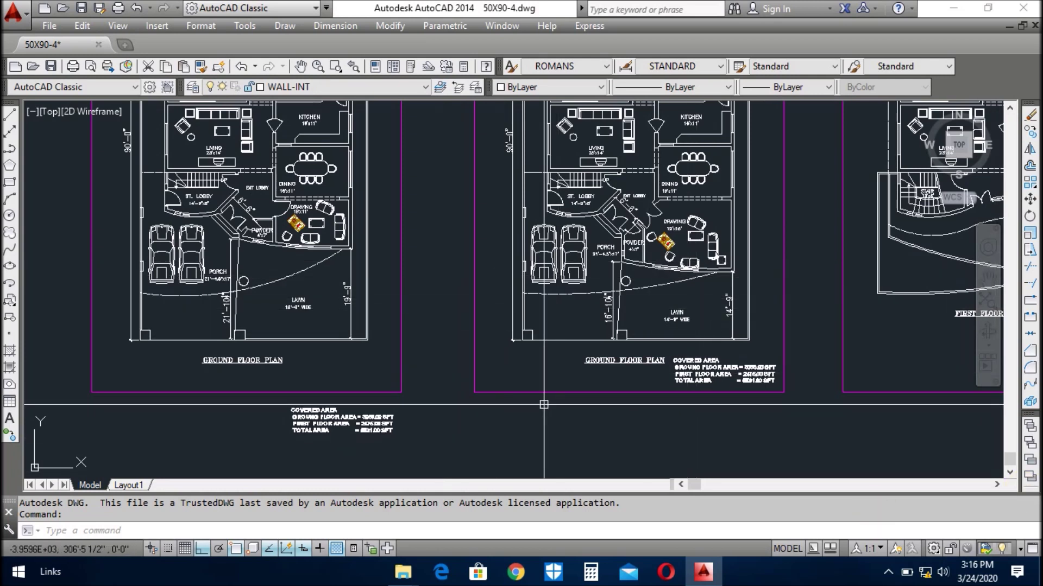
Step: Start Pan (P), zoom out over all three sheets, then zoom in on the two ground-floor plans
type("p")
key("Return")
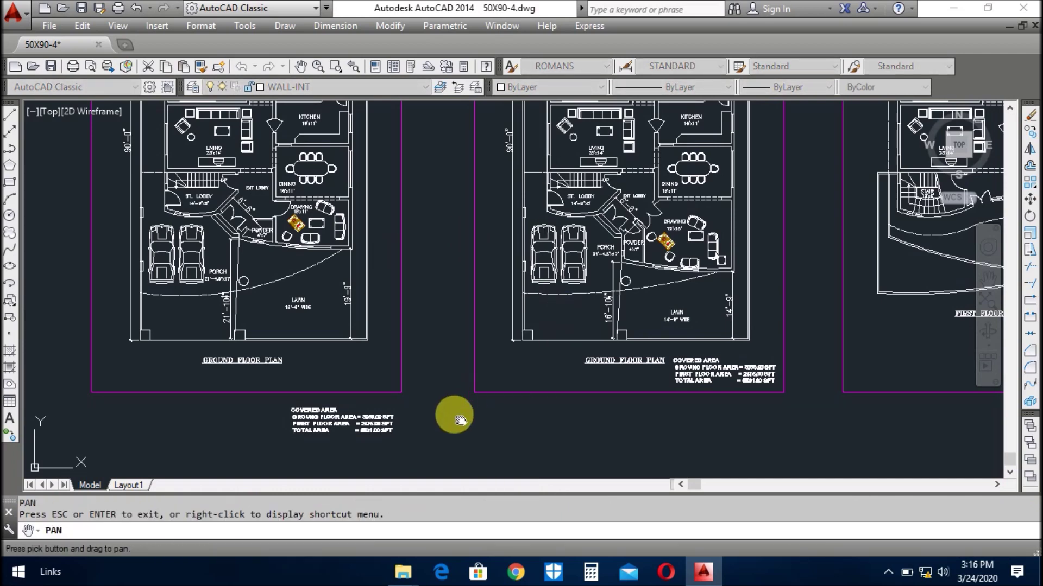
scroll(435, 420, "down", 4)
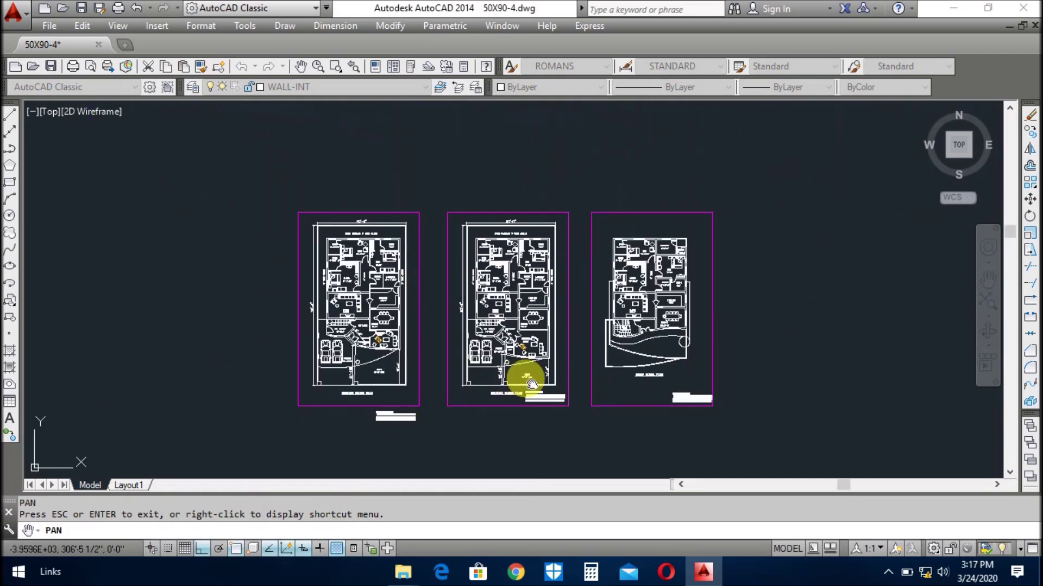
scroll(300, 326, "up", 2)
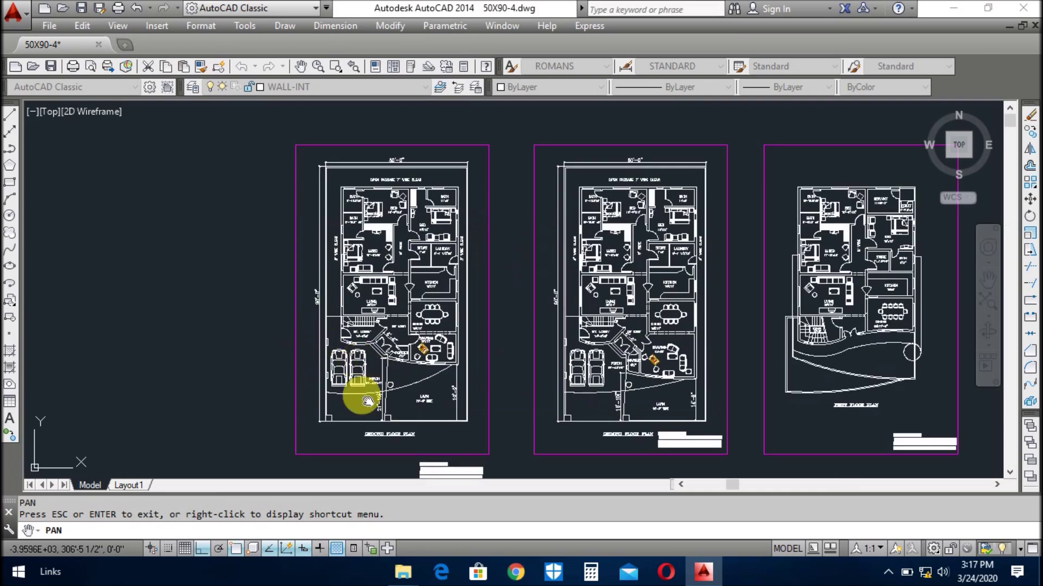
scroll(367, 401, "up", 2)
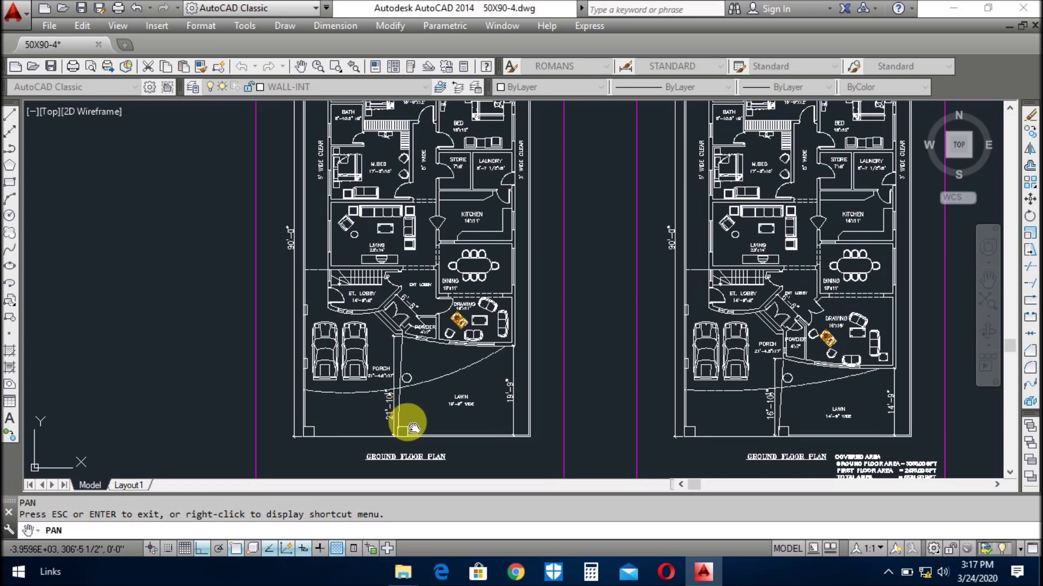
Step: Zoom into the left ground-floor plan showing its lobby, porch and lawn
mouse_move(372, 267)
left_mouse_down()
mouse_move(349, 419)
mouse_move(361, 251)
left_mouse_up()
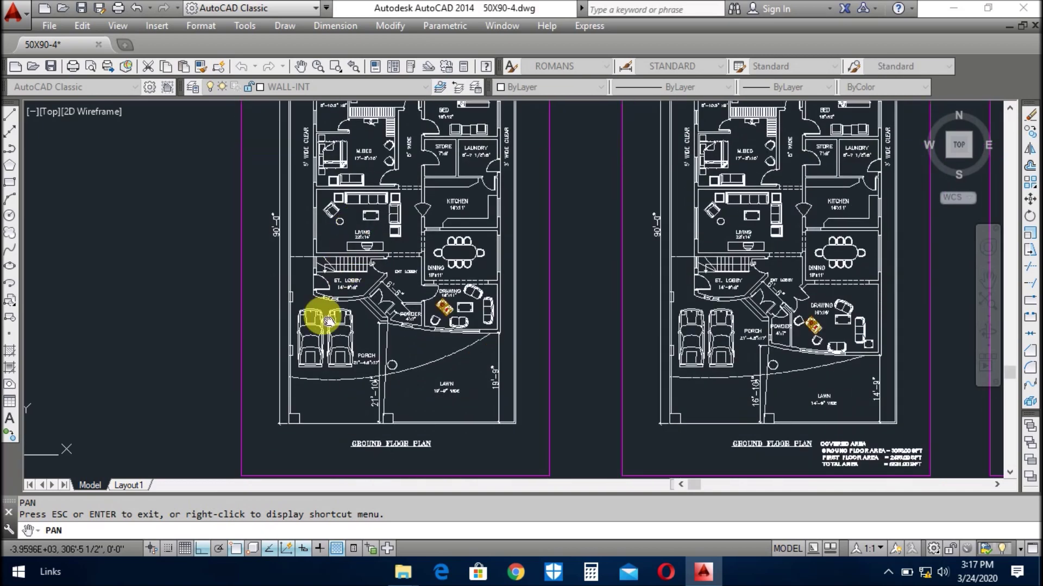
scroll(318, 353, "up", 2)
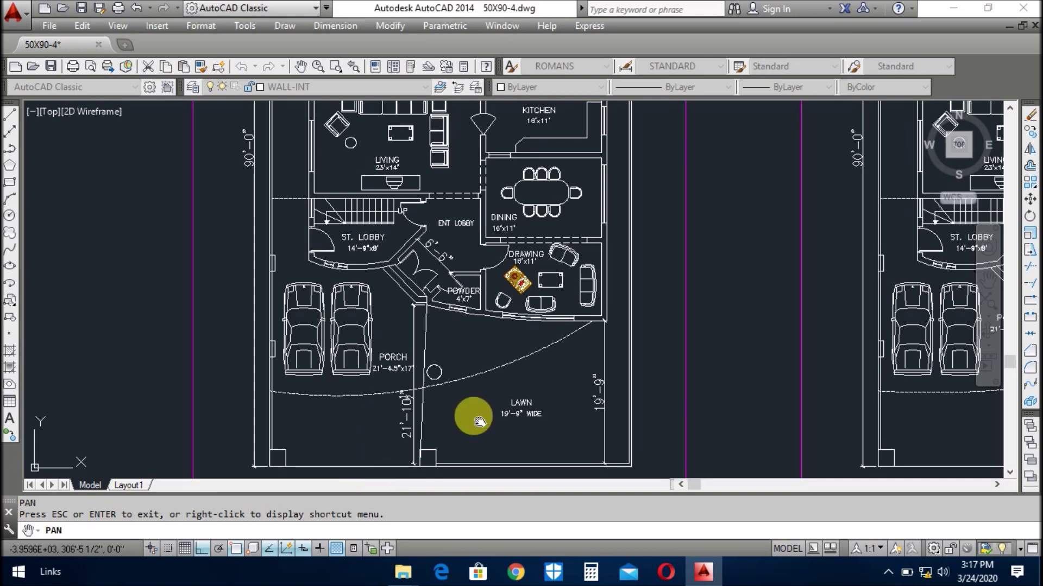
left_click_drag(333, 350, 333, 450)
scroll(385, 386, "up", 2)
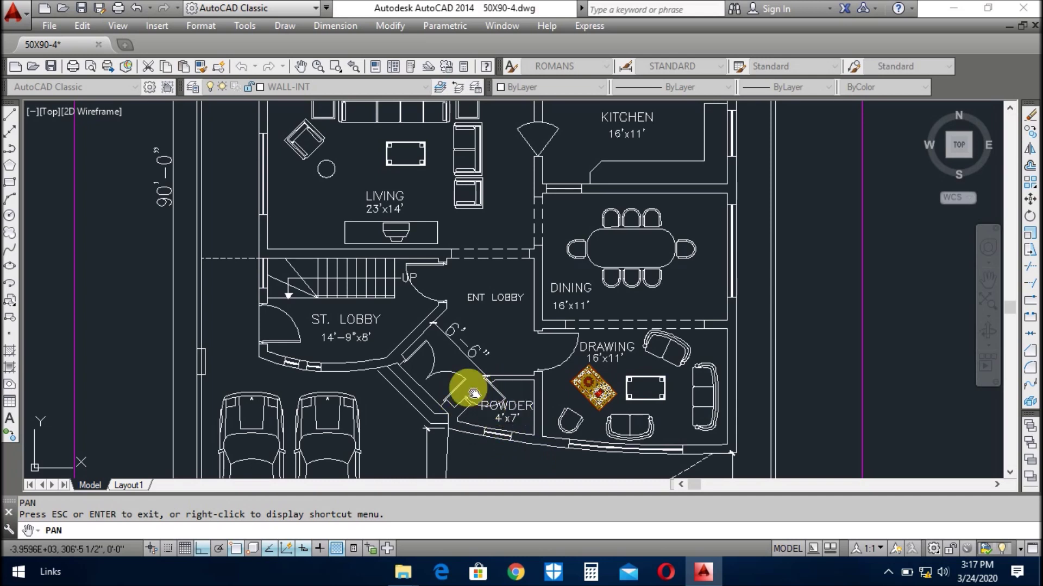
Step: Pan up past the living room and kitchen to the M.BED, baths, BEDs, STORE and LAUNDRY
left_click_drag(483, 345, 480, 380)
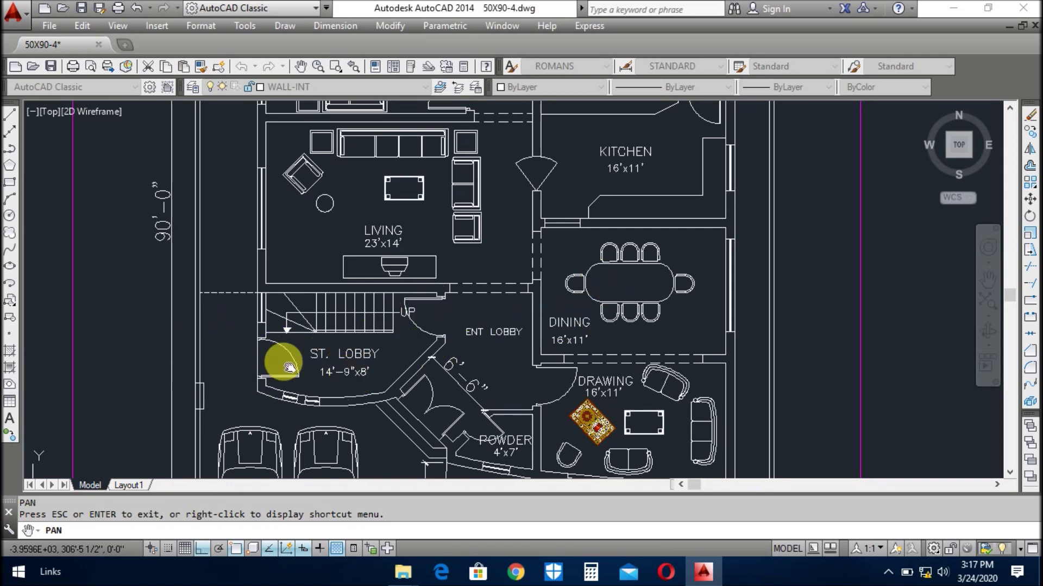
left_click_drag(423, 346, 412, 400)
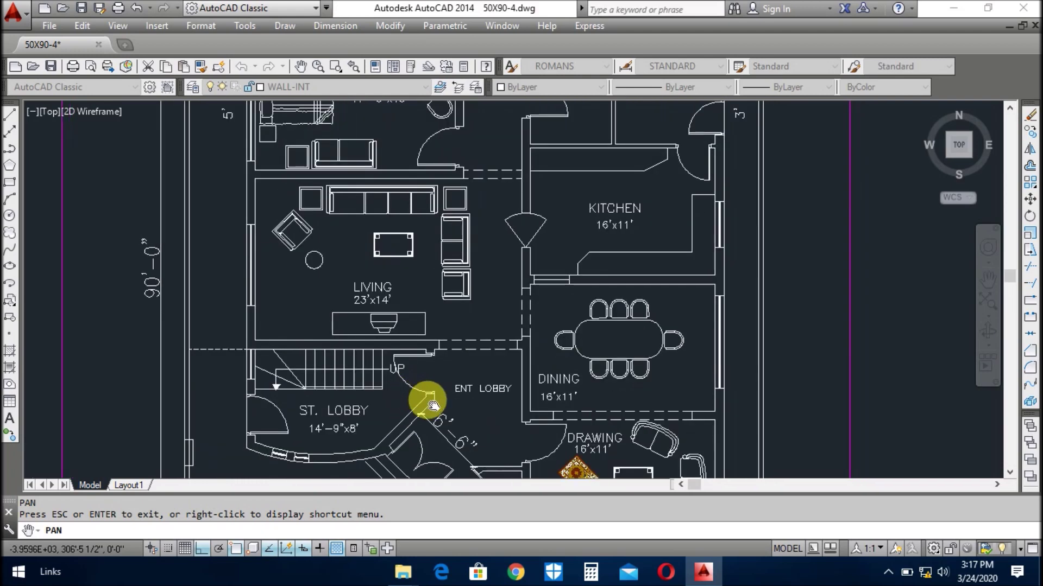
left_click_drag(486, 396, 475, 461)
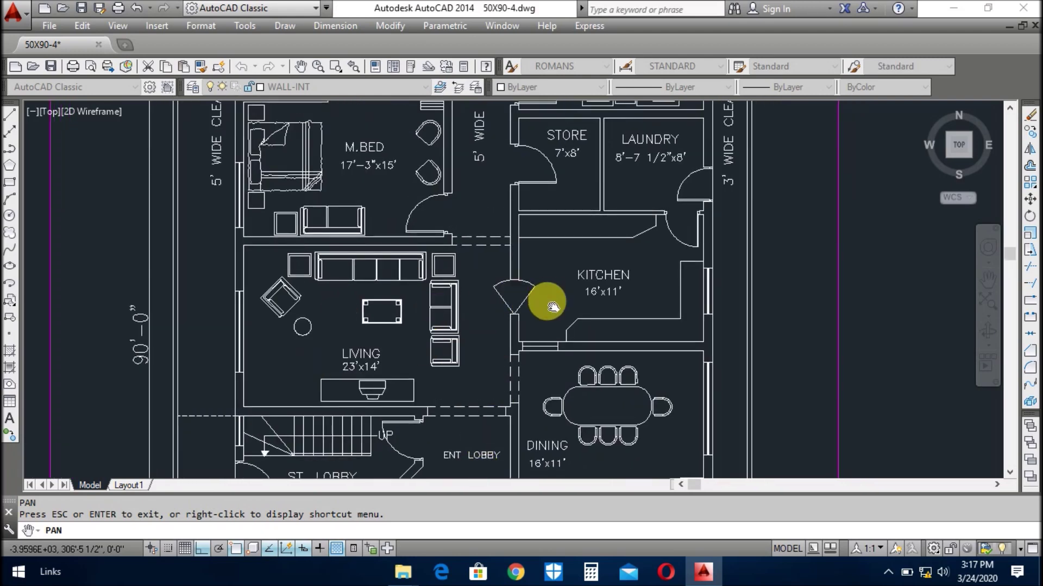
left_click_drag(553, 307, 533, 423)
left_click_drag(386, 321, 409, 395)
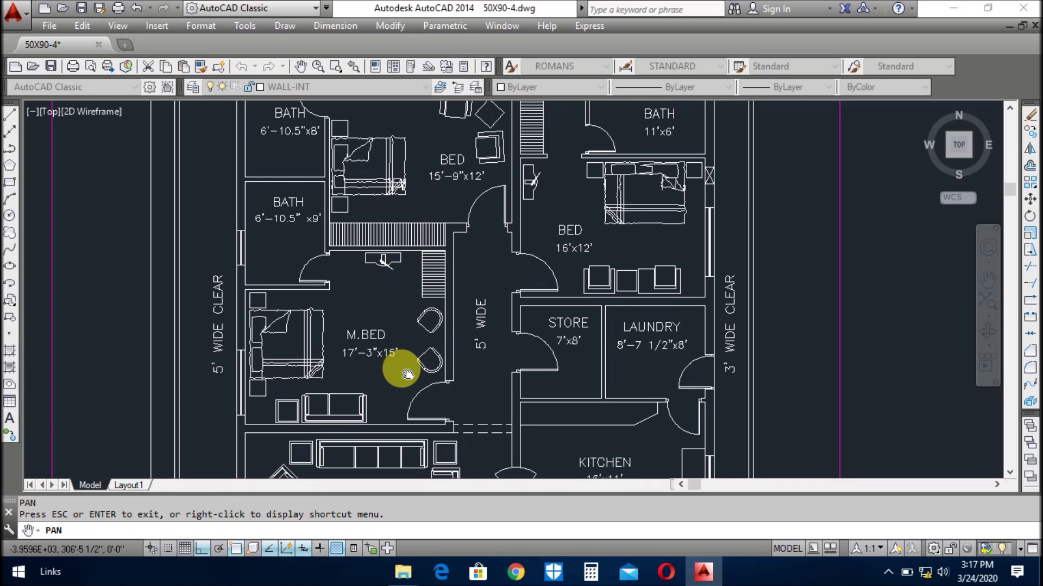
left_click_drag(407, 375, 407, 374)
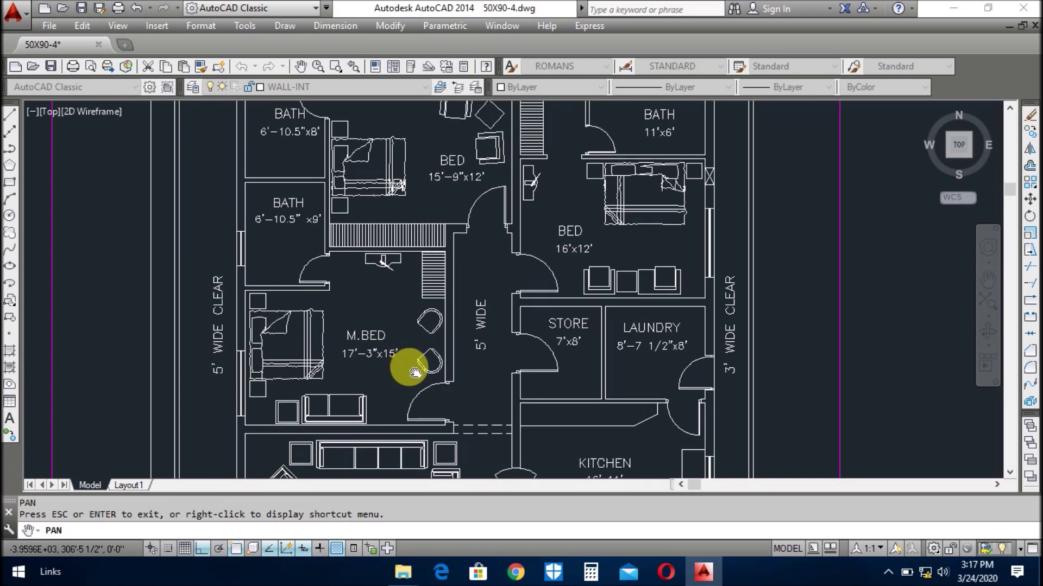
scroll(414, 373, "down", 2)
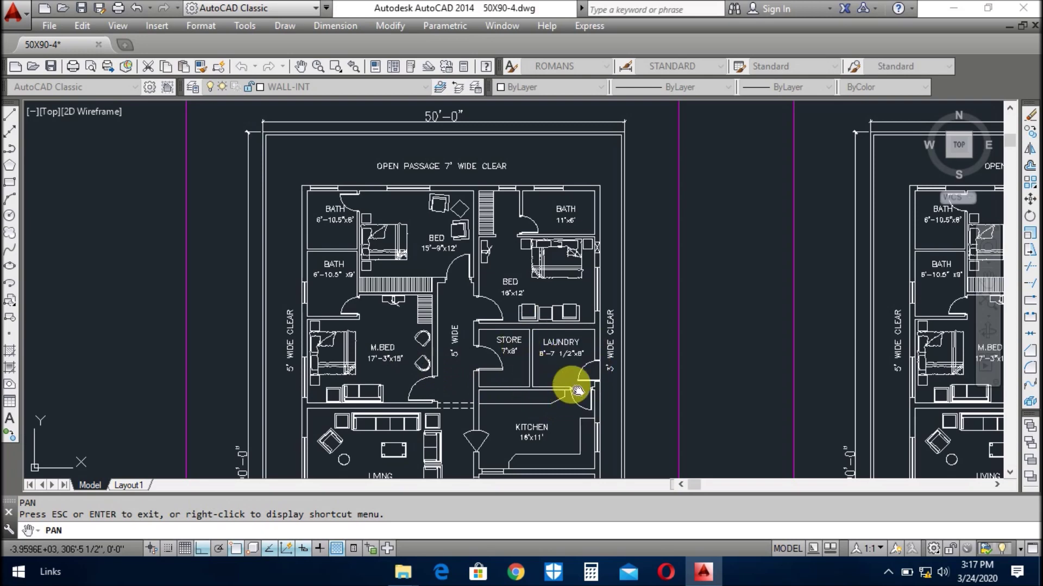
Step: Pan through the kitchen, dining, drawing room and porch to show both plans' lower halves
left_click_drag(559, 408, 535, 315)
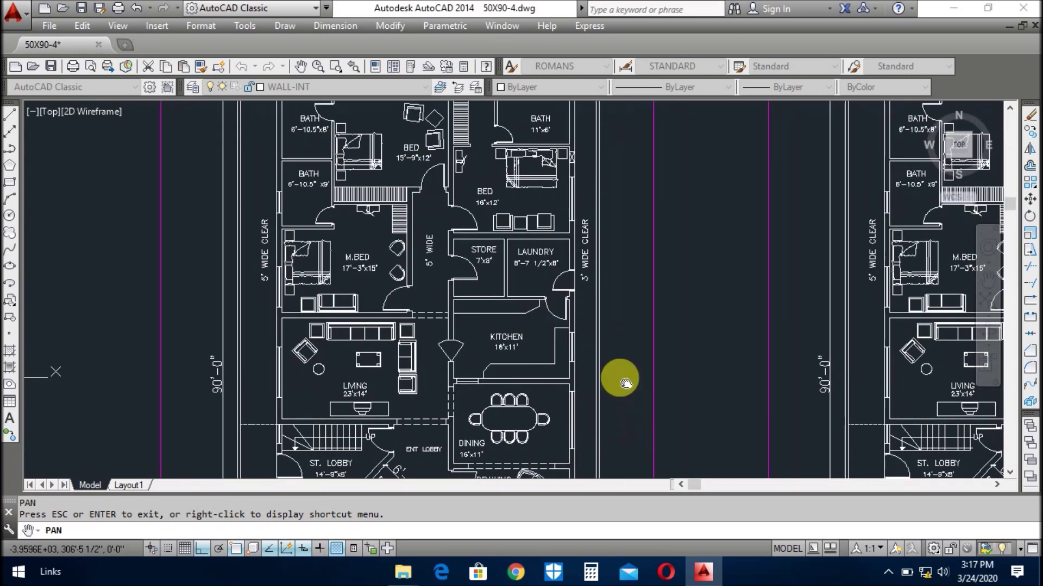
left_click_drag(508, 397, 494, 218)
left_click_drag(507, 396, 319, 308)
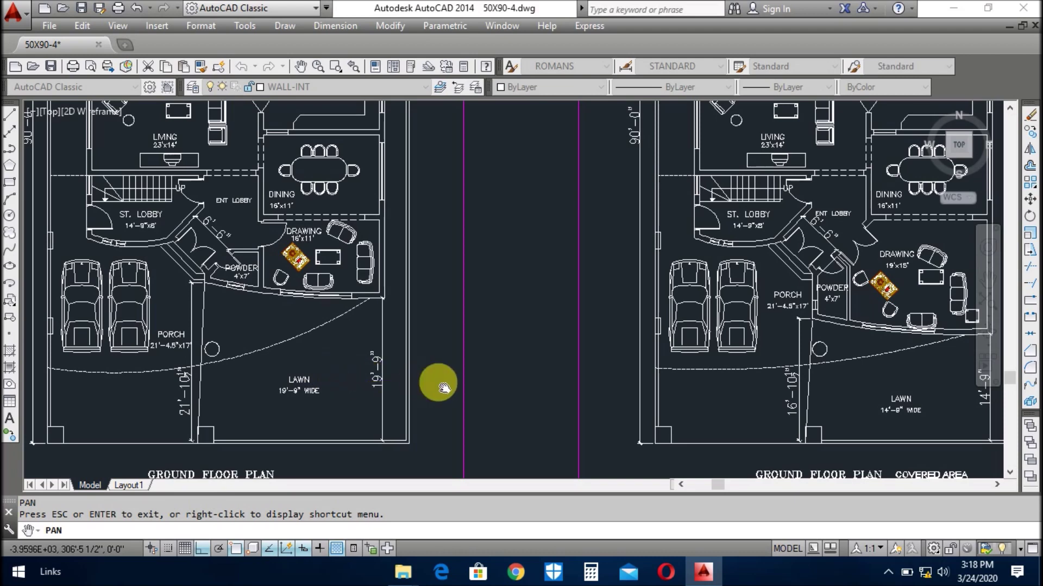
scroll(396, 393, "down", 2)
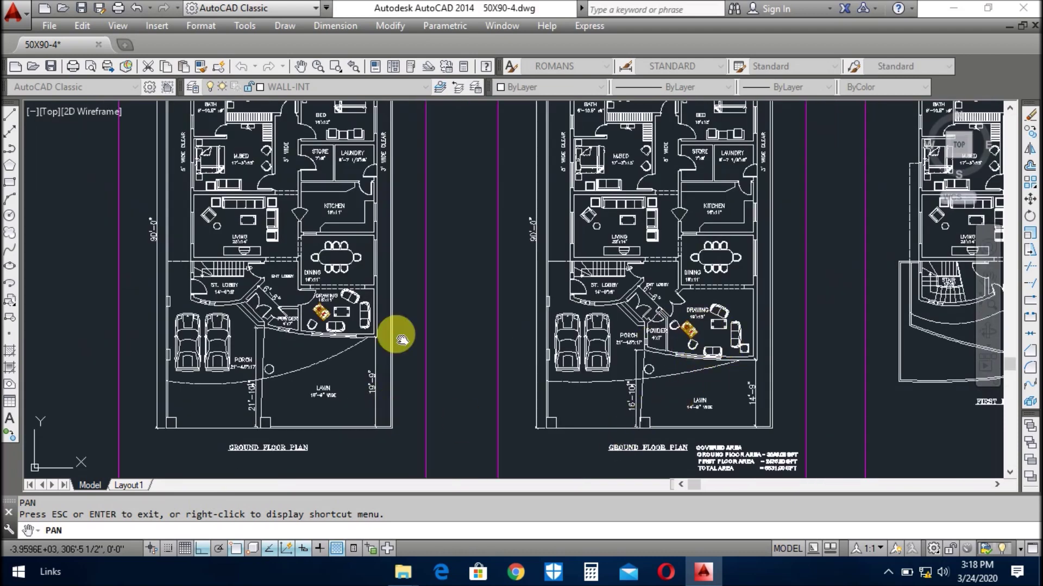
scroll(279, 247, "up", 2)
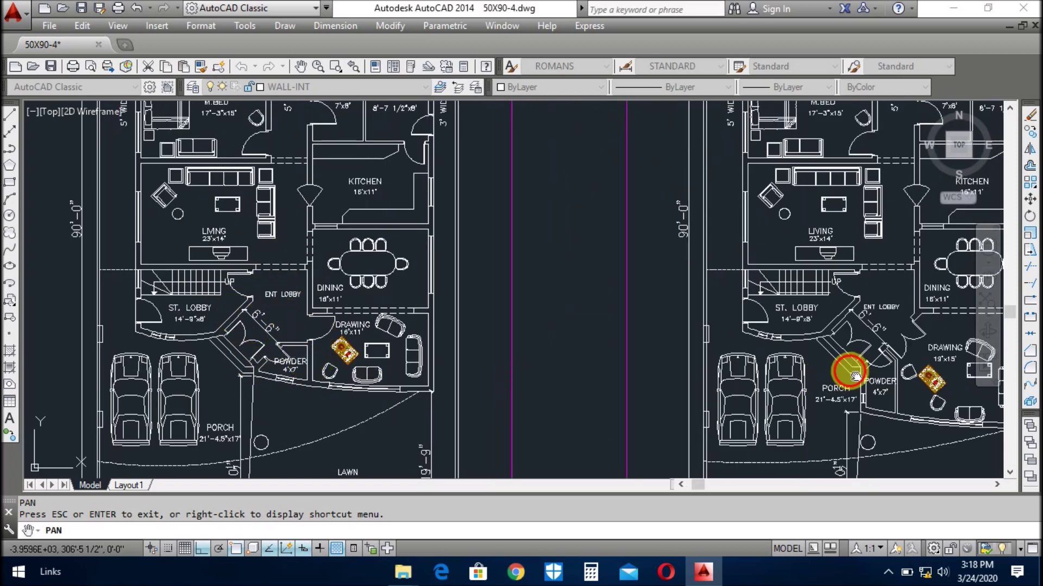
Step: Pan across the right-hand plan to reveal both plans' upper baths and bedrooms
left_click_drag(849, 367, 762, 377)
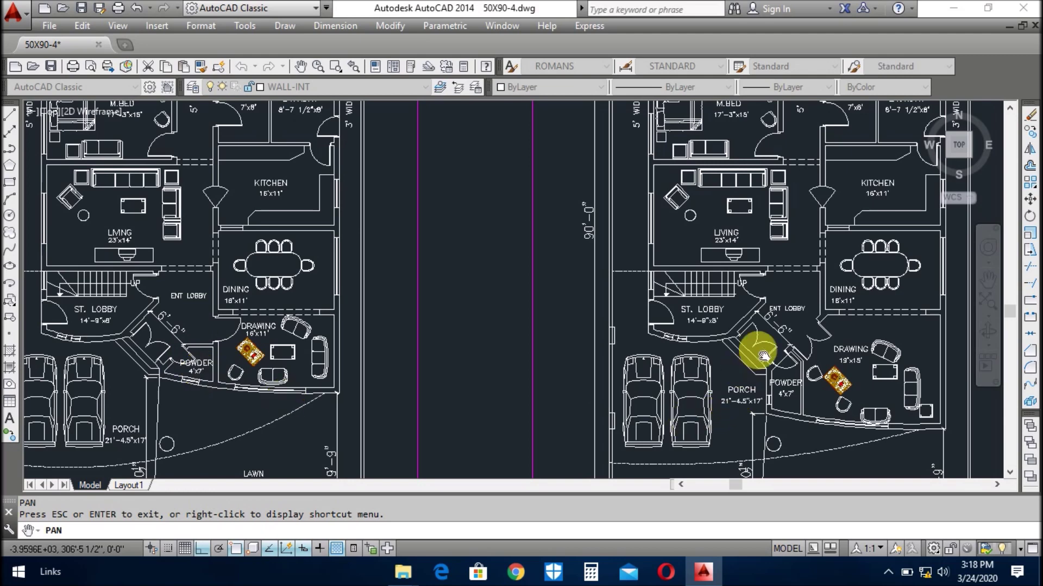
mouse_move(789, 395)
left_mouse_down()
mouse_move(757, 399)
mouse_move(770, 462)
left_mouse_up()
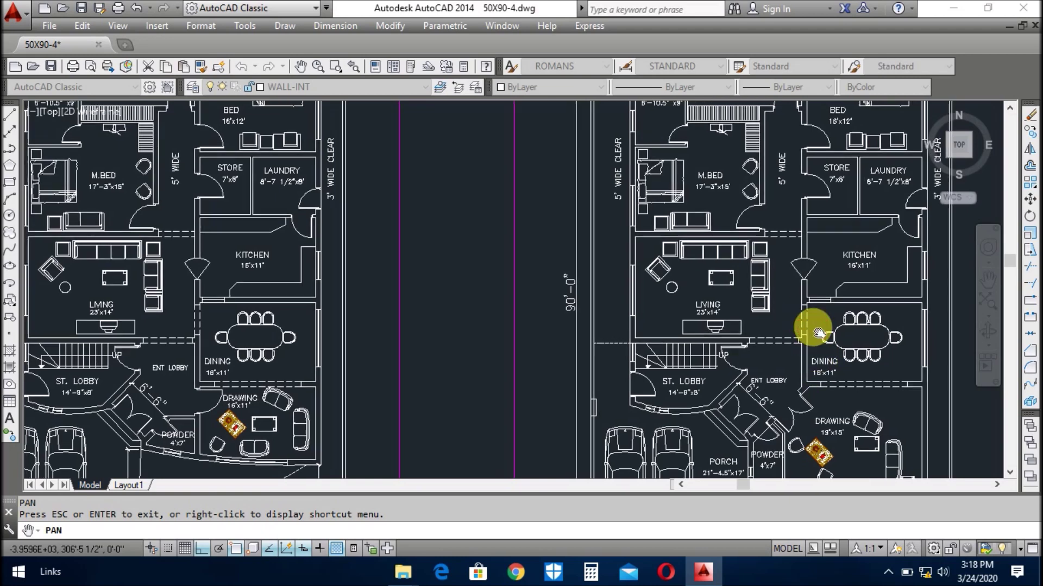
left_click_drag(823, 368, 868, 416)
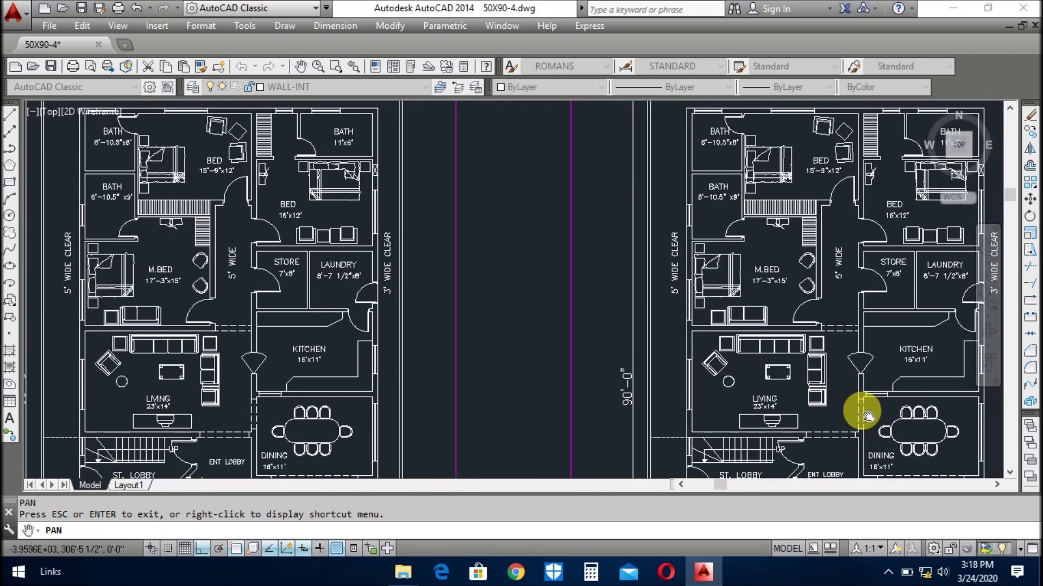
left_click_drag(858, 417, 547, 249)
Step: Frame the first-floor stair, dining room and curved front beside the ground-floor porch and lawn
scroll(589, 249, "down", 2)
scroll(610, 389, "down", 1)
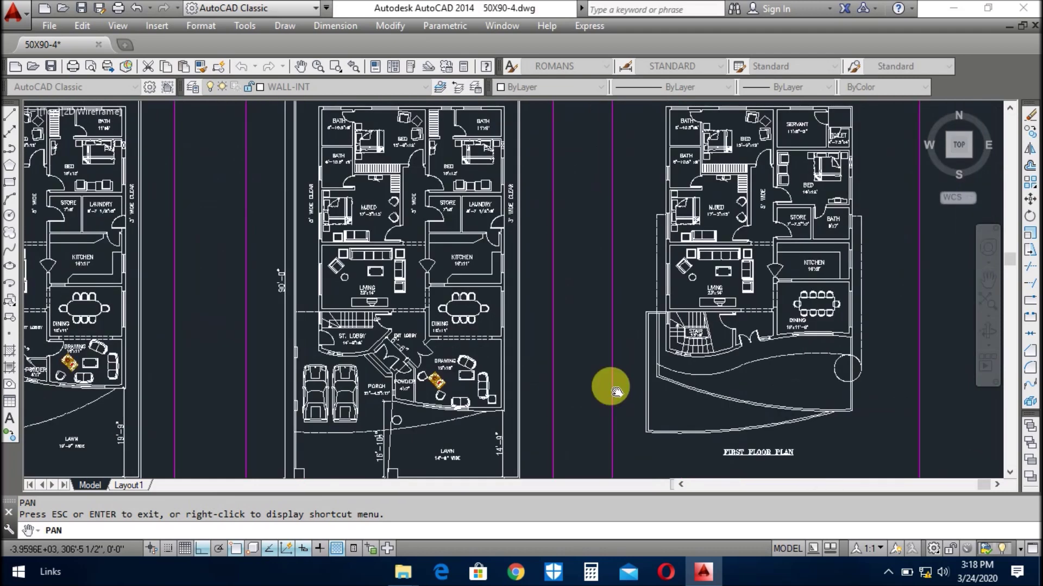
scroll(761, 348, "up", 2)
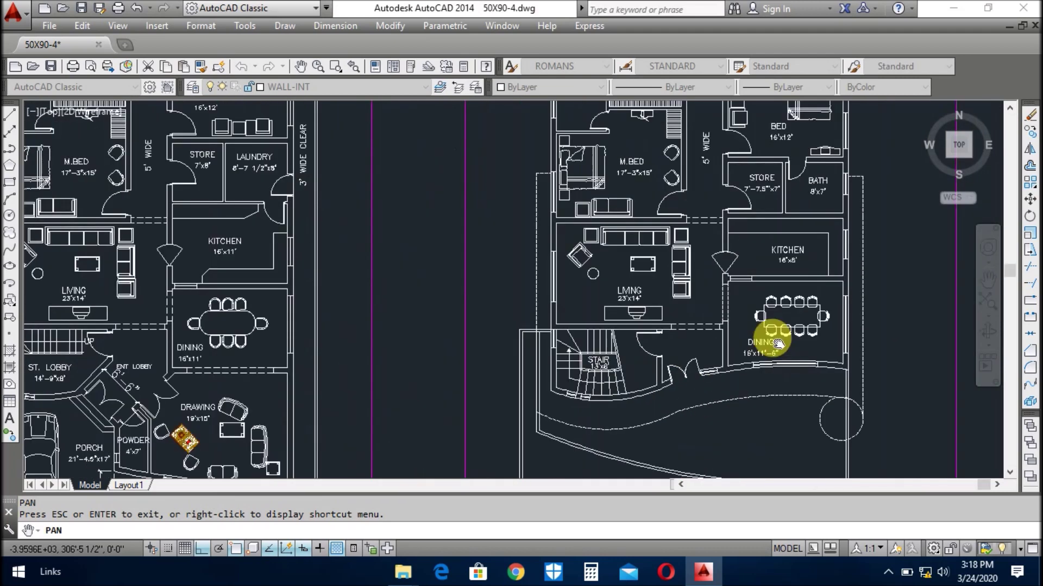
mouse_move(749, 366)
left_mouse_down()
mouse_move(678, 401)
mouse_move(678, 218)
left_mouse_up()
scroll(679, 402, "up", 2)
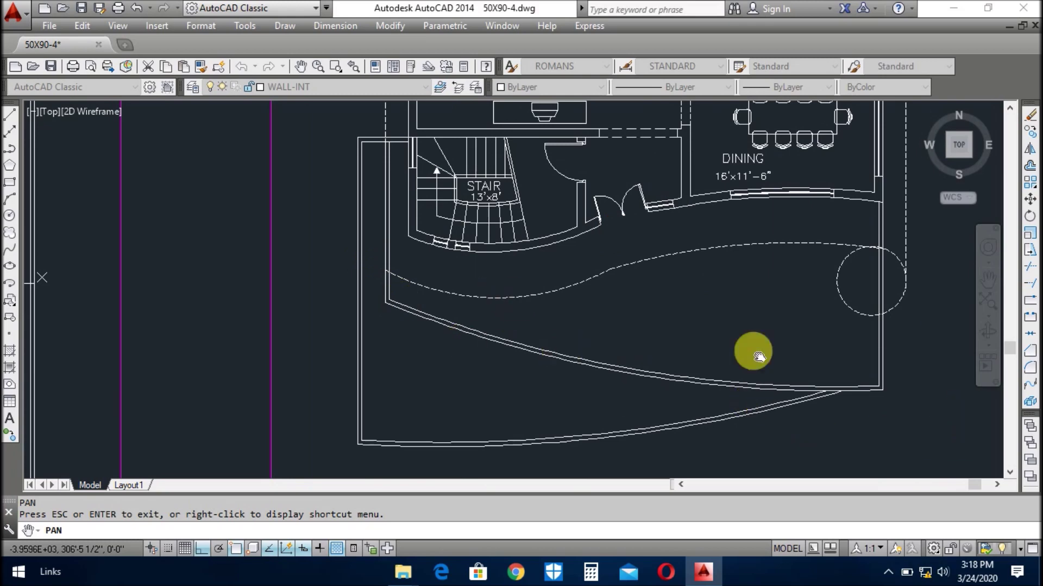
scroll(672, 391, "down", 2)
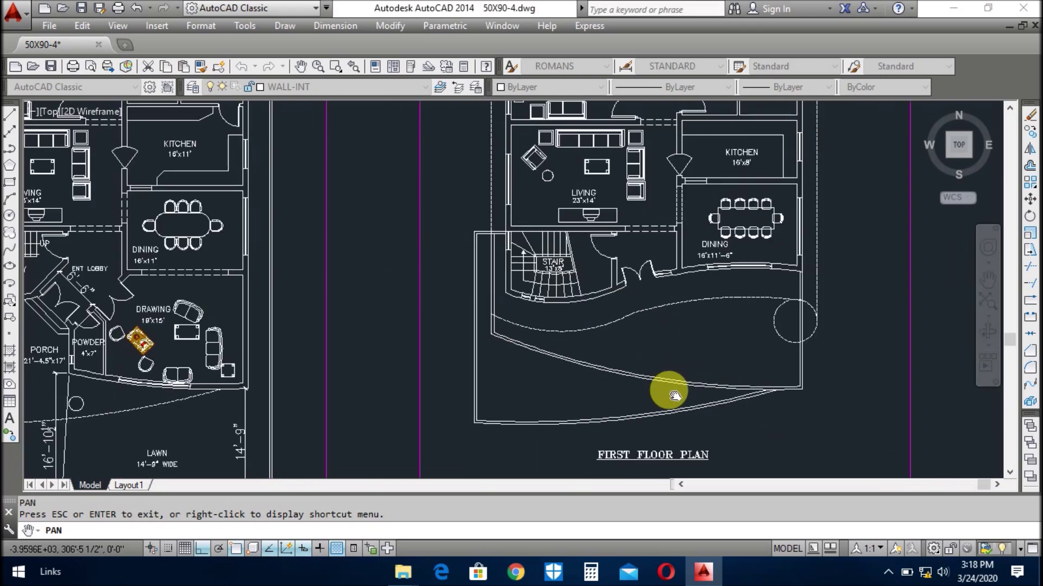
scroll(684, 347, "down", 4)
scroll(455, 354, "up", 2)
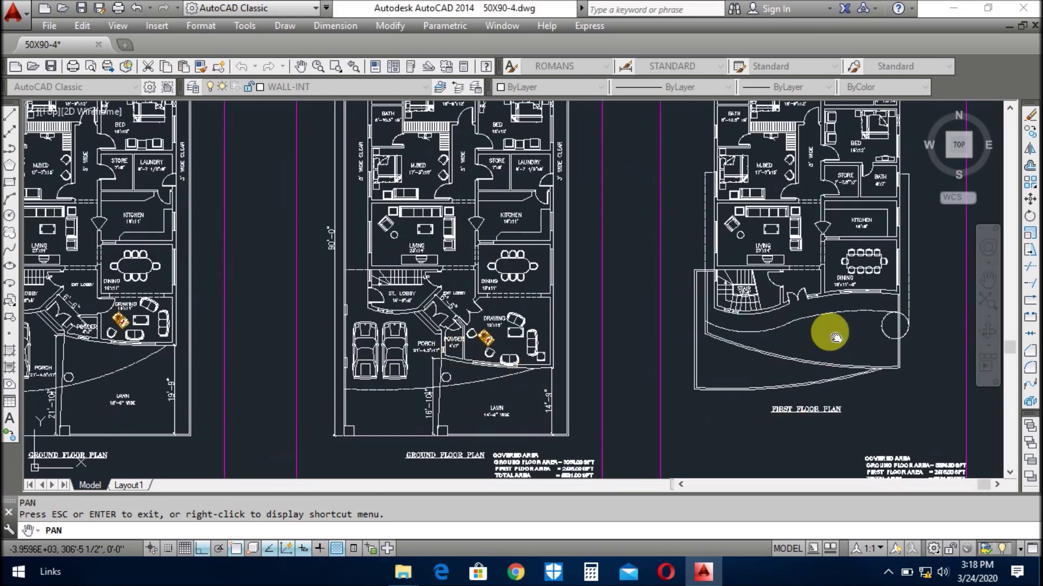
scroll(850, 367, "up", 2)
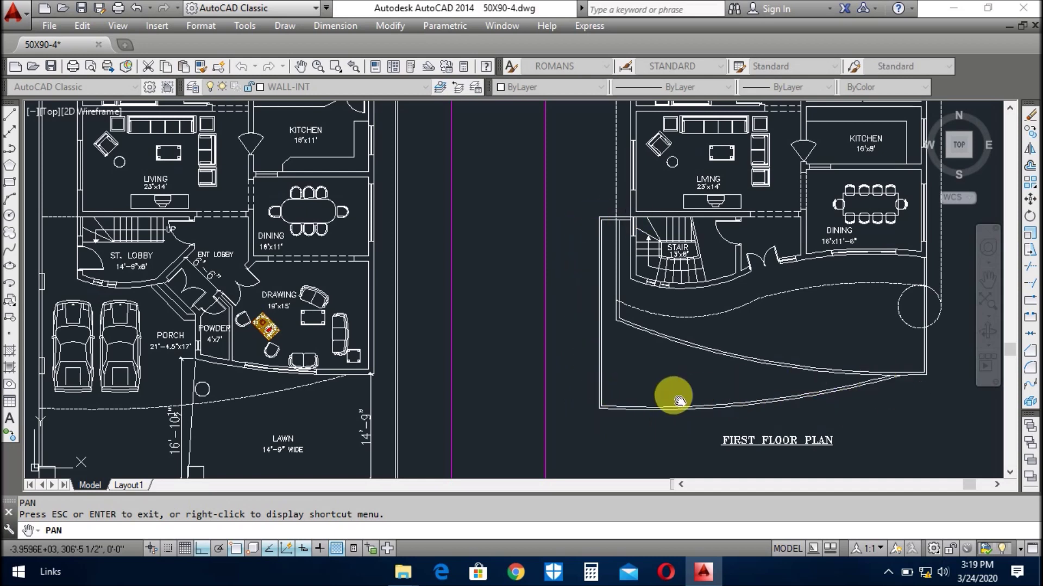
Step: Centre the first-floor plan's stair, living and dining rooms
scroll(559, 408, "down", 4)
scroll(618, 391, "down", 2)
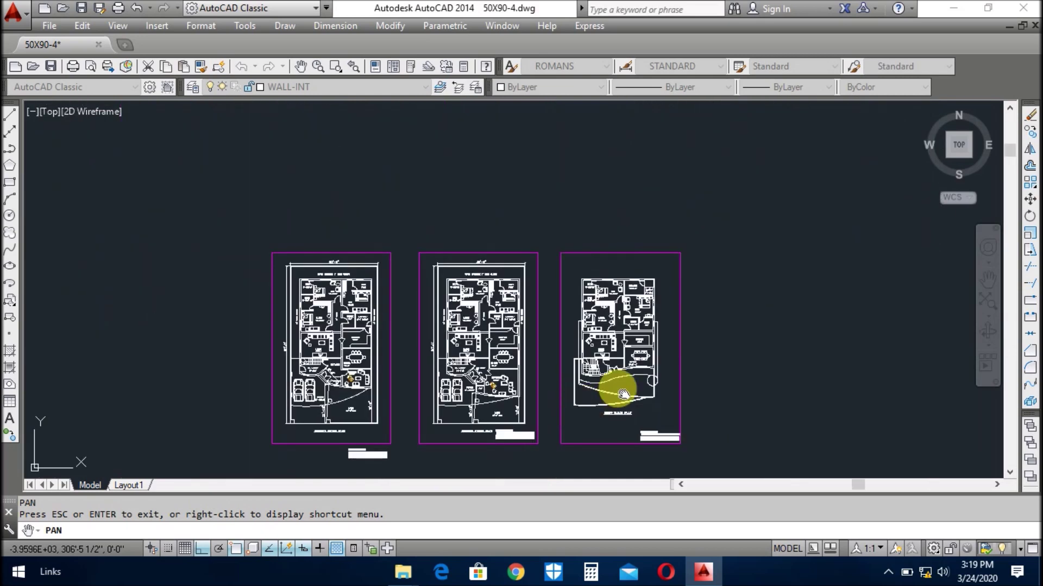
scroll(712, 414, "up", 6)
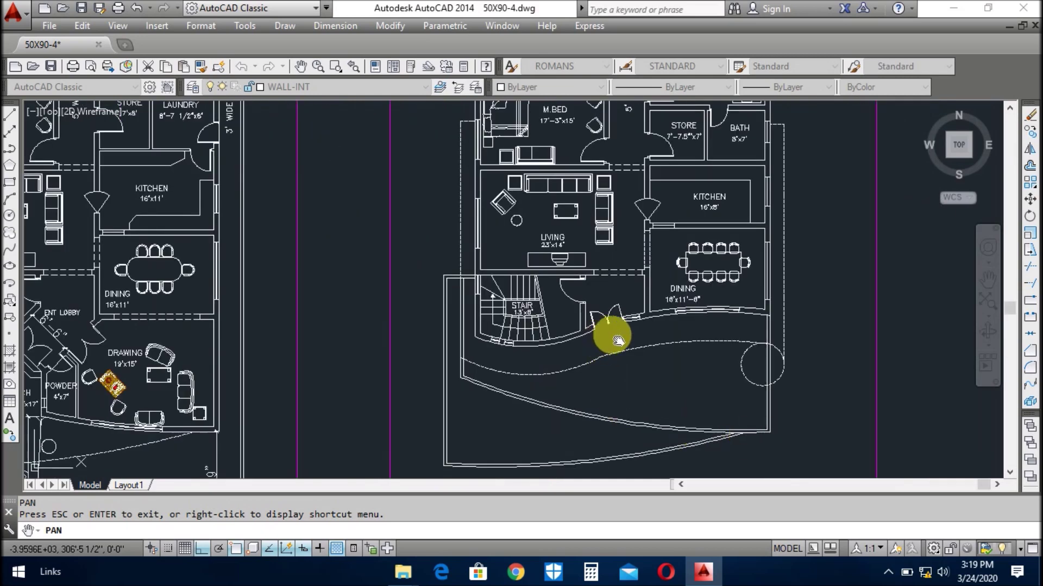
left_click_drag(606, 335, 592, 377)
scroll(593, 375, "up", 2)
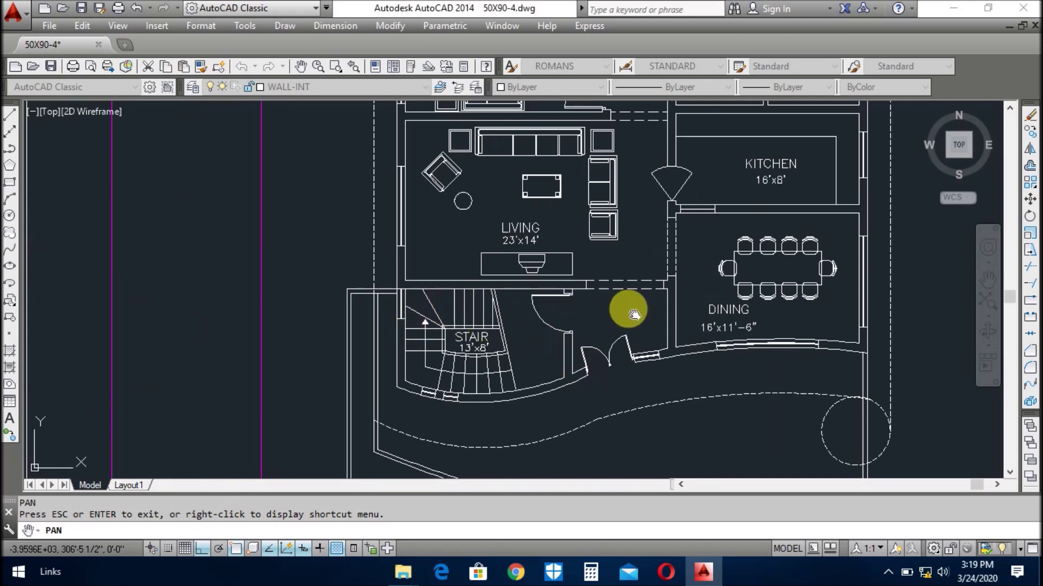
left_click_drag(633, 314, 603, 324)
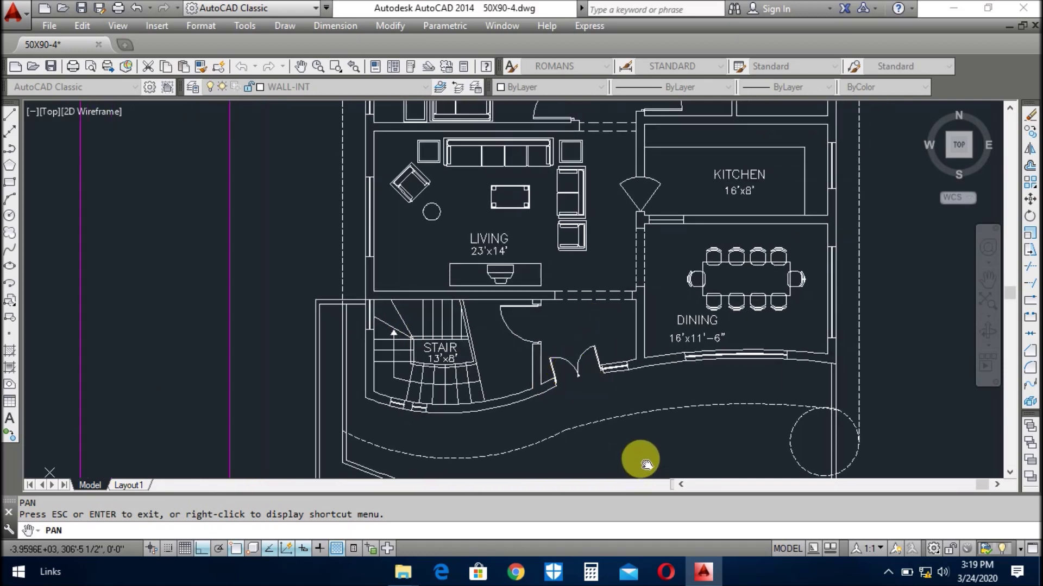
Step: Reveal the first-floor bedrooms and store, then zoom out to frame two plans side by side
left_click_drag(605, 351, 611, 390)
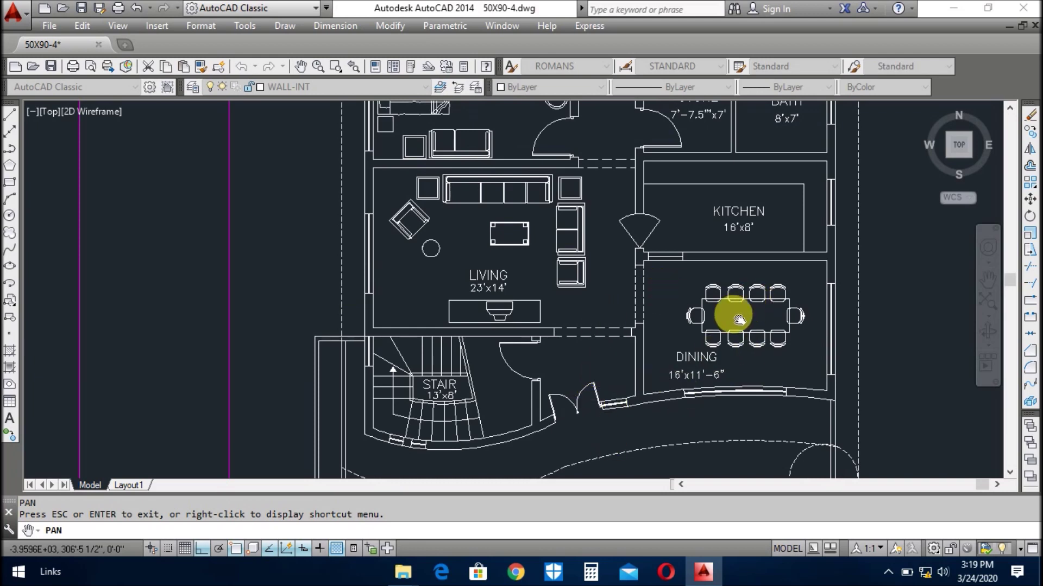
left_click_drag(719, 318, 712, 360)
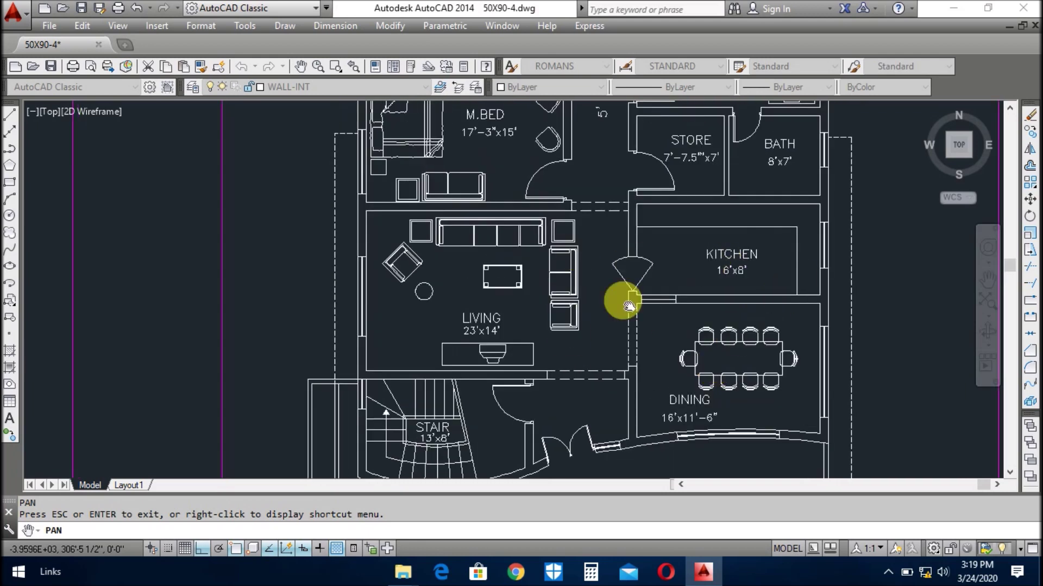
scroll(538, 326, "down", 2)
left_click_drag(536, 326, 527, 407)
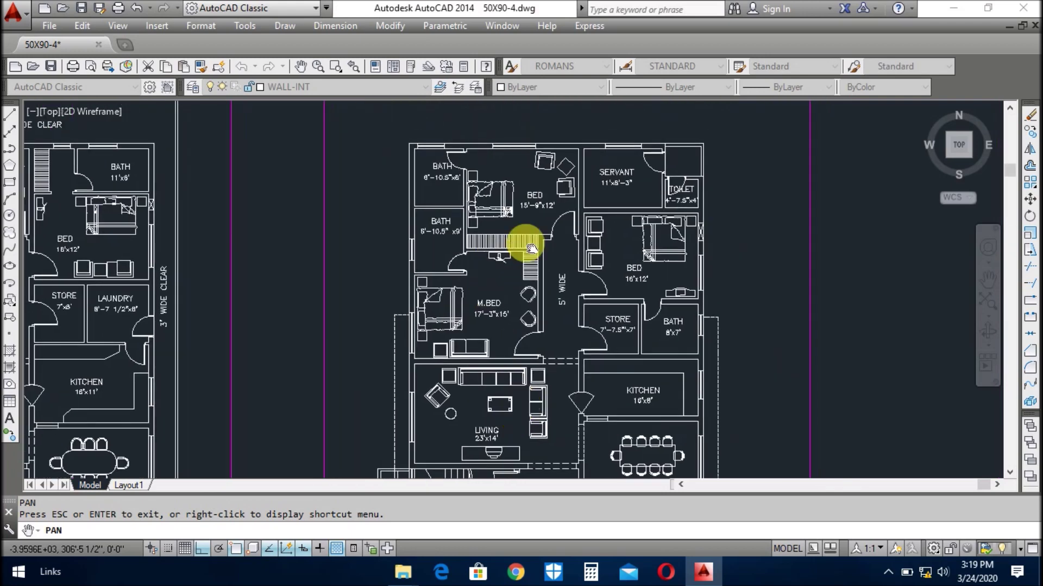
scroll(570, 227, "up", 2)
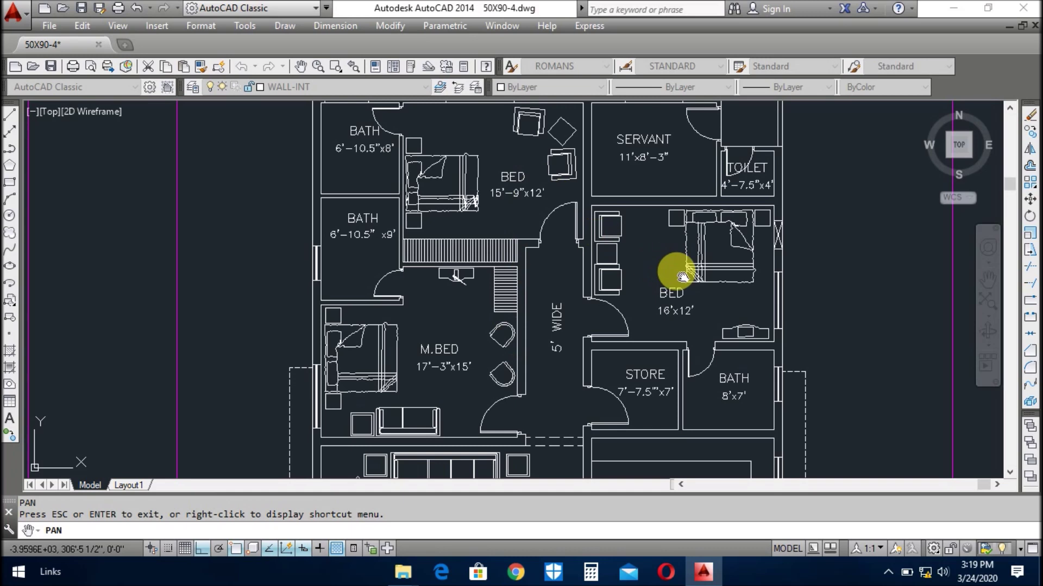
scroll(670, 352, "down", 2)
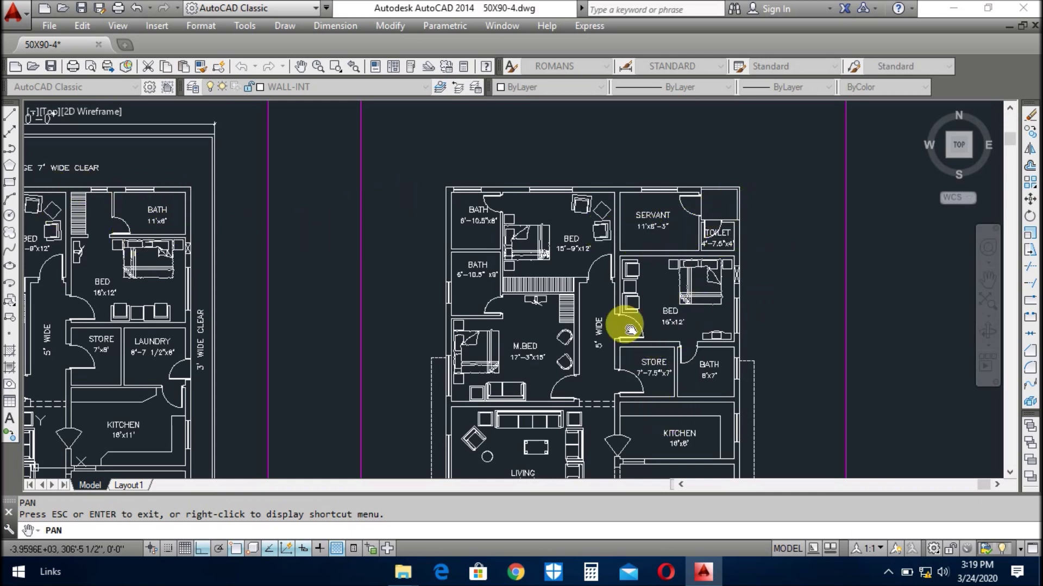
scroll(712, 199, "down", 2)
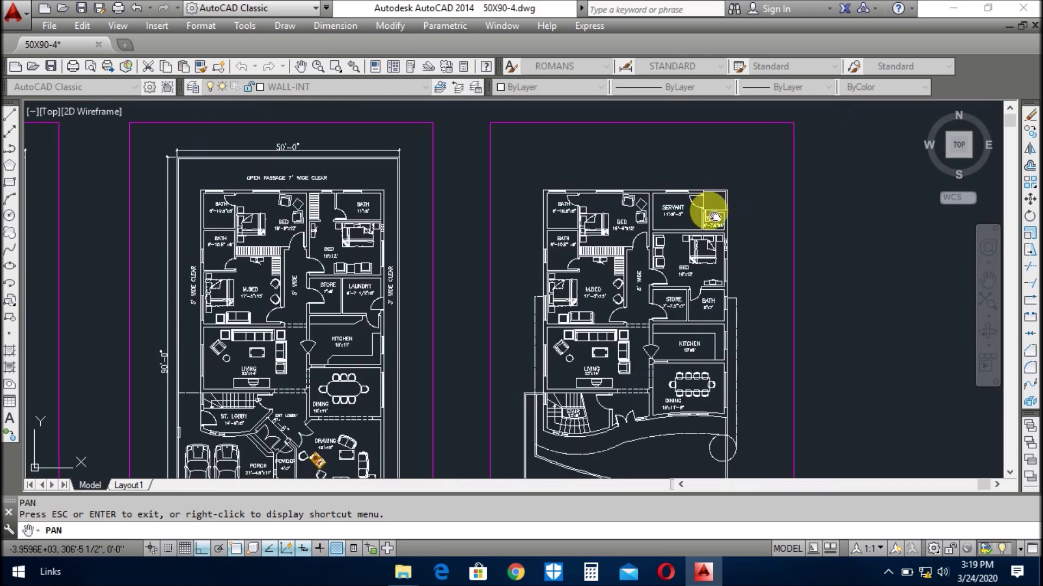
Step: Zoom out to show all three plans and exit Pan from the right-click menu
scroll(713, 217, "down", 4)
right_click(678, 271)
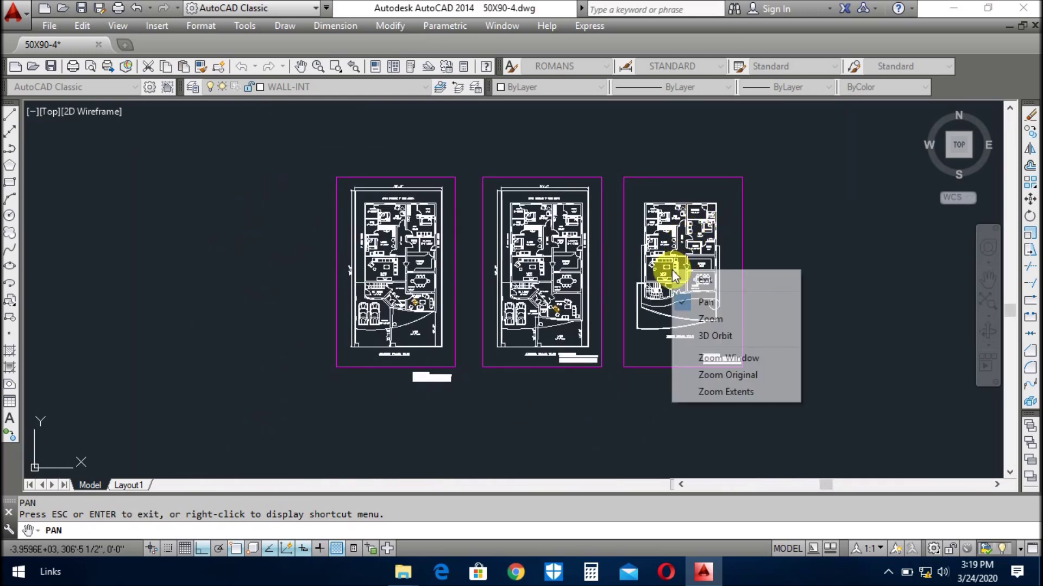
left_click(709, 281)
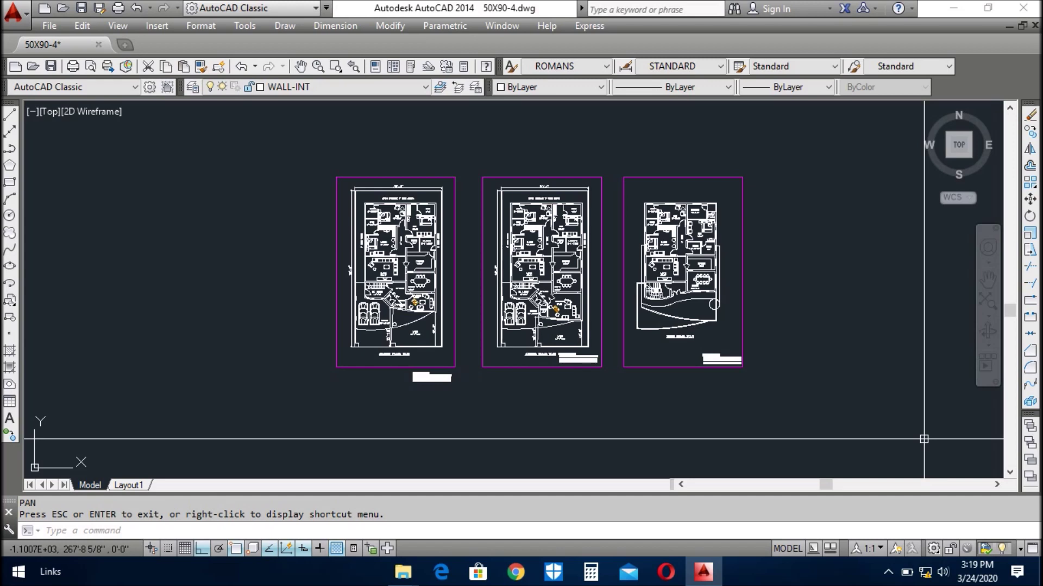